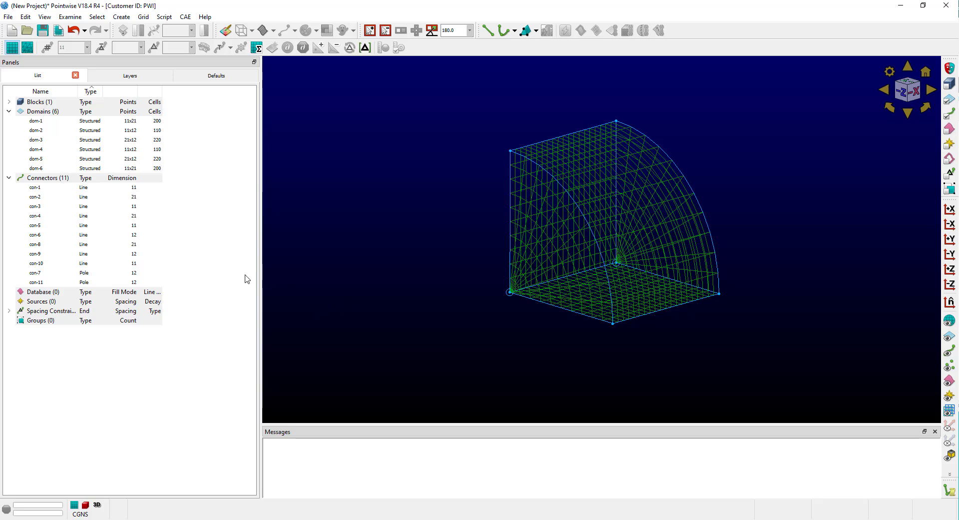
# Select pole connectors con-7 and con-11, domain dom-5, related domains and the block for deletion
pyautogui.click(131, 283)
pyautogui.keyDown('shift'); pyautogui.click(120, 273); pyautogui.keyUp('shift')
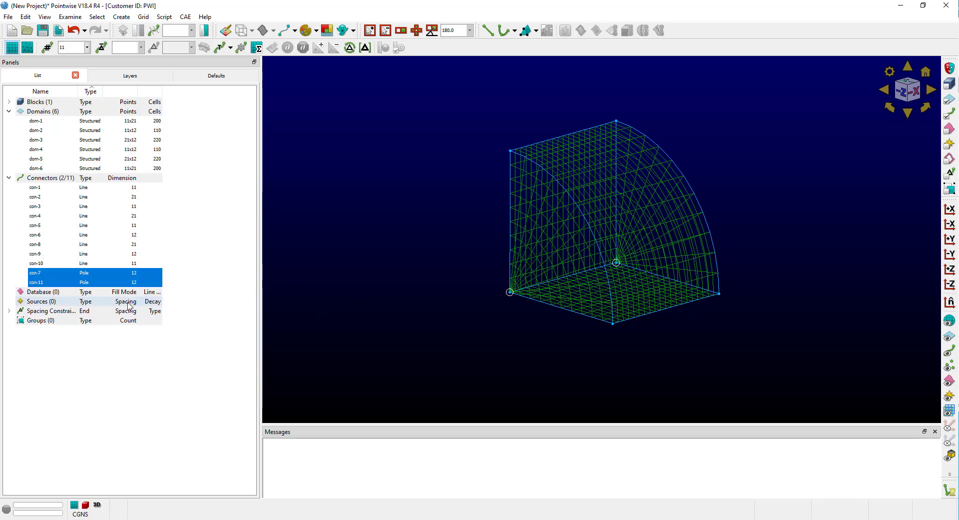
pyautogui.click(545, 303)
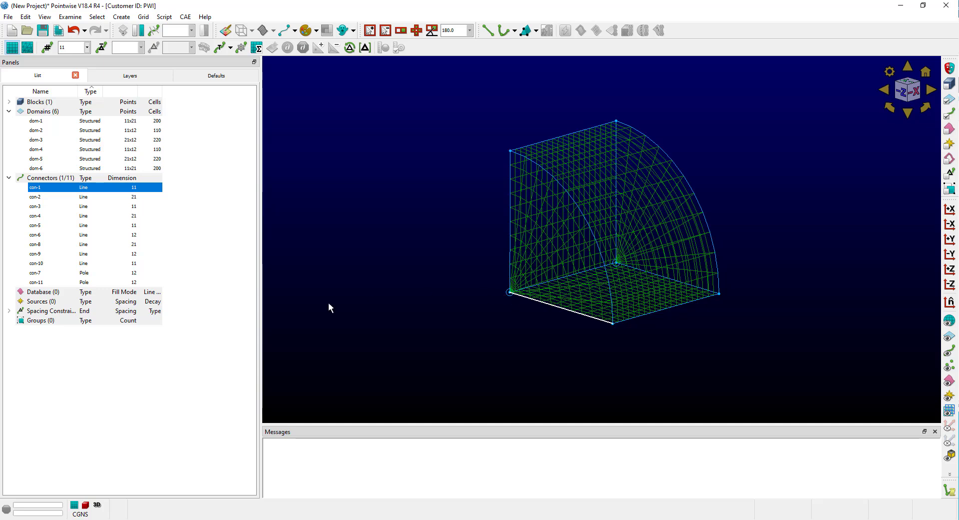
pyautogui.moveTo(94, 274); pyautogui.dragTo(97, 283)
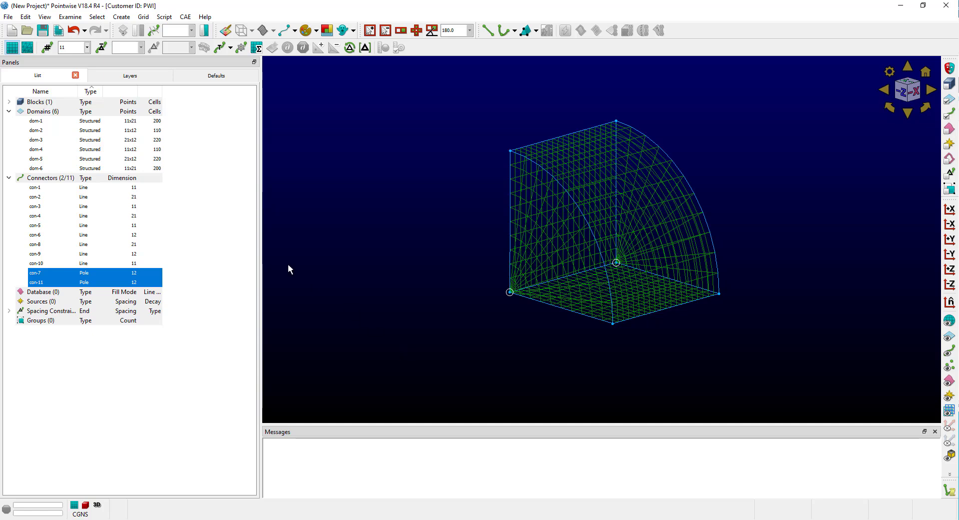
pyautogui.click(155, 160)
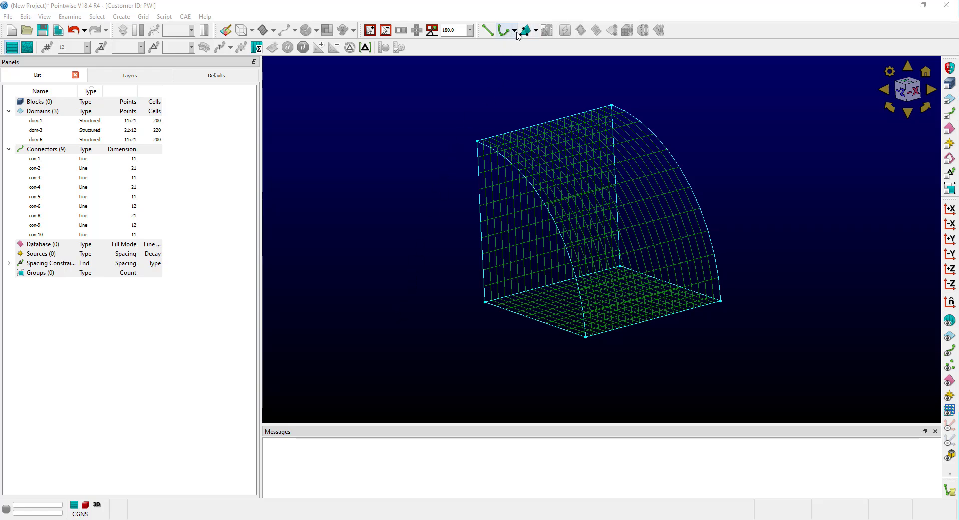
# Open the curve-type dropdown beside the curve tool
pyautogui.click(515, 31)
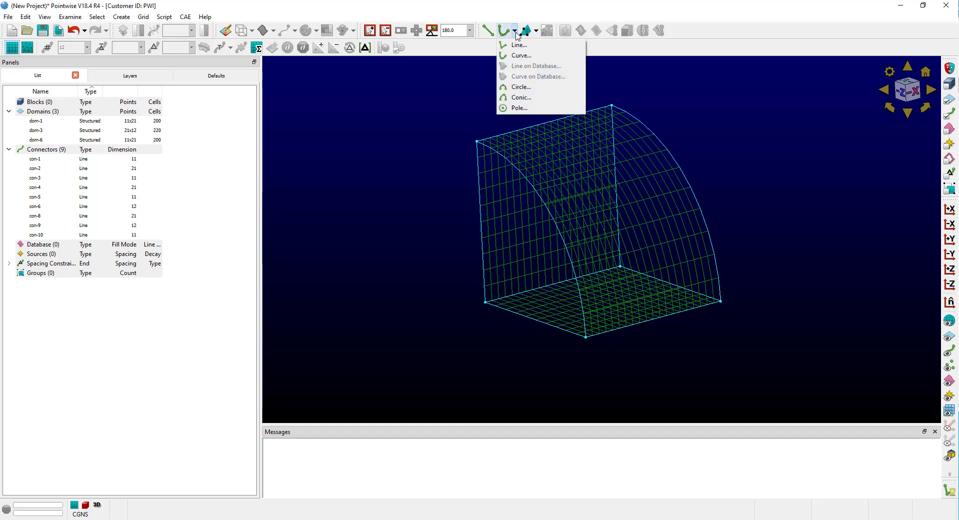
# Draw pole connectors con-11 at 0,0,0 and con-12 at 0,0,-1
pyautogui.click(521, 106)
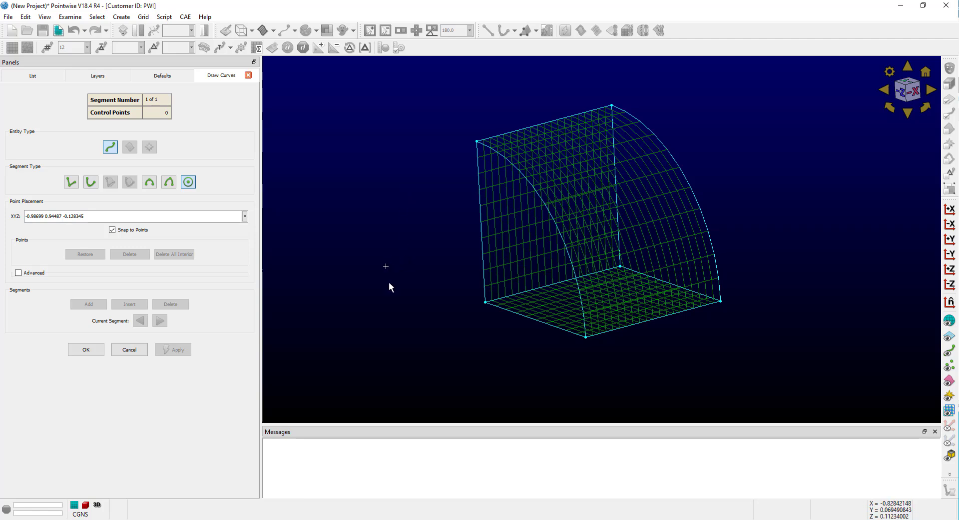
pyautogui.click(486, 303)
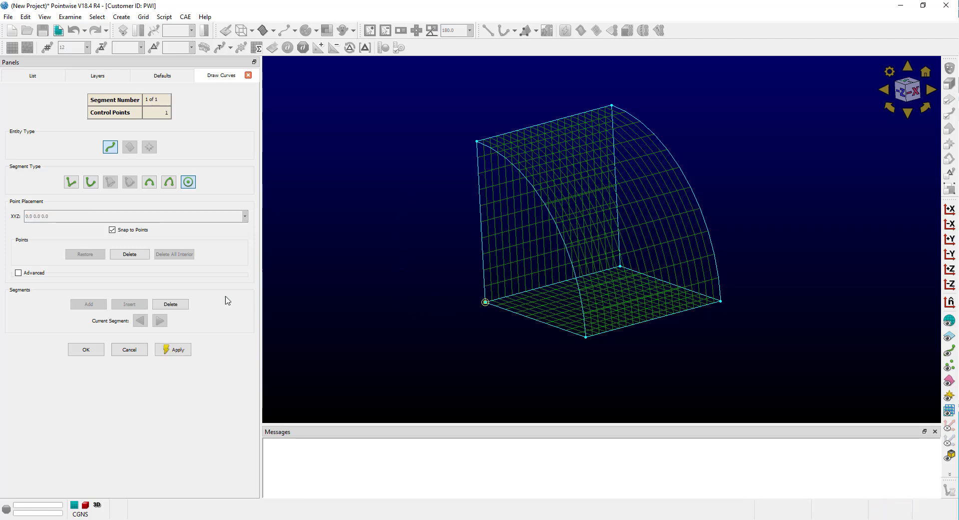
pyautogui.click(175, 349)
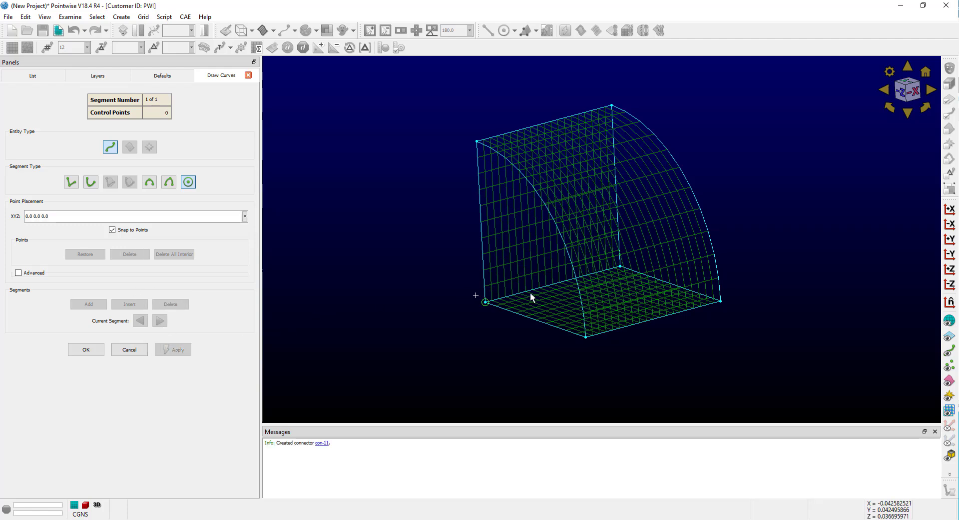
pyautogui.click(621, 266)
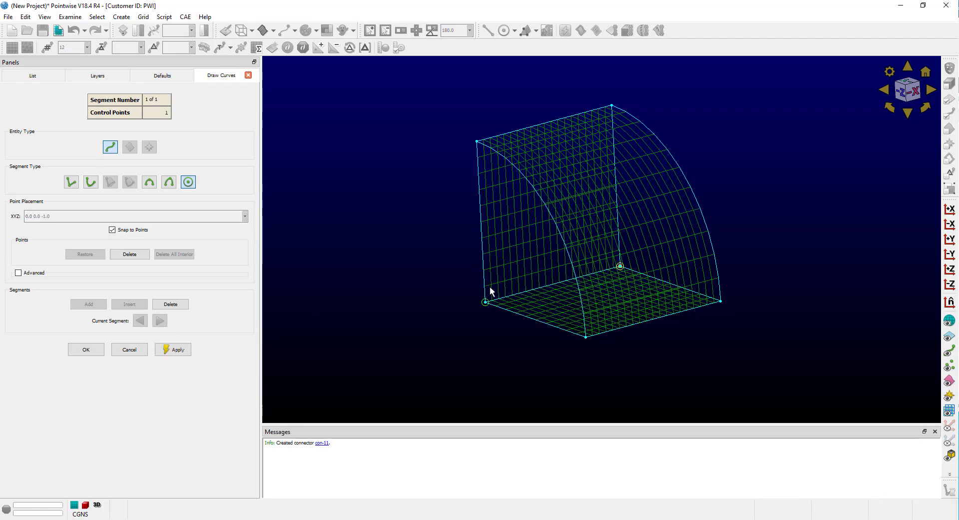
pyautogui.click(175, 349)
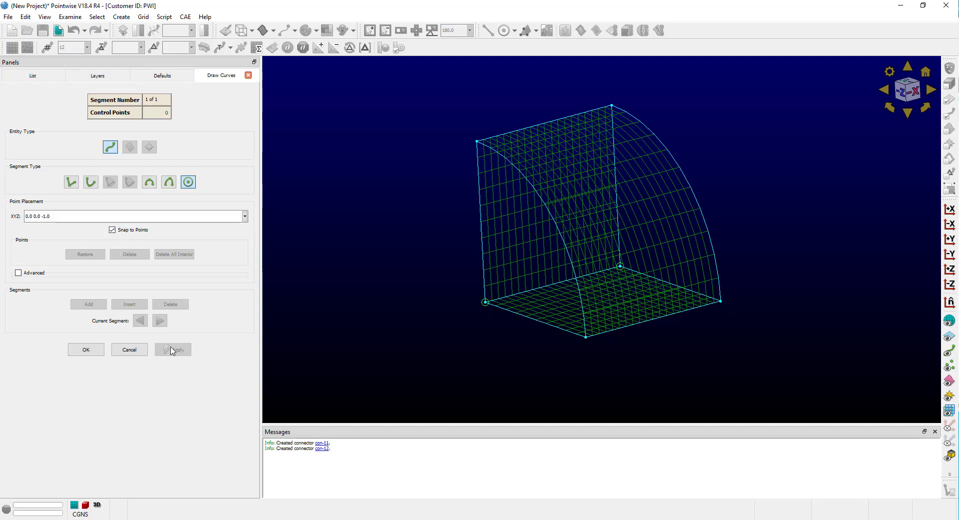
pyautogui.click(86, 349)
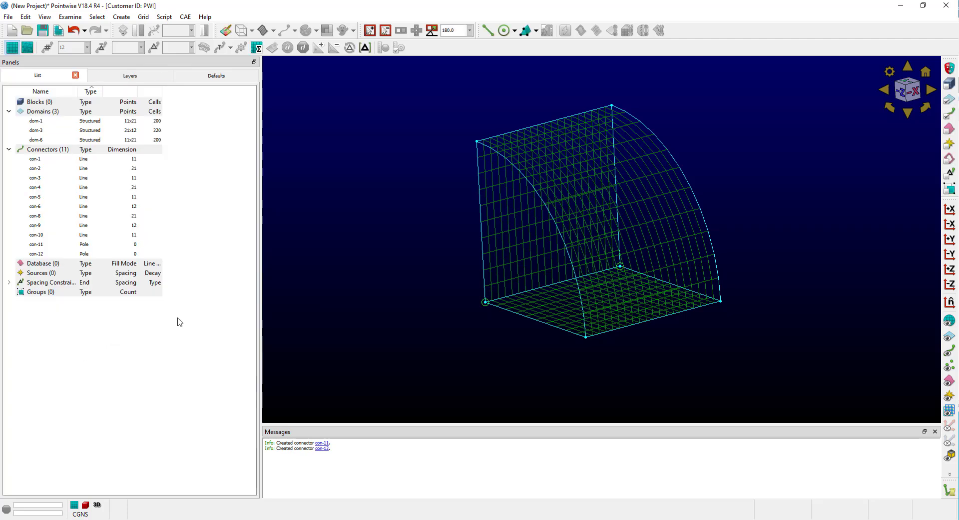
# Set the dimension of pole connectors con-11 and con-12 to 12 points
pyautogui.keyDown('shift'); pyautogui.click(135, 244); pyautogui.keyUp('shift')
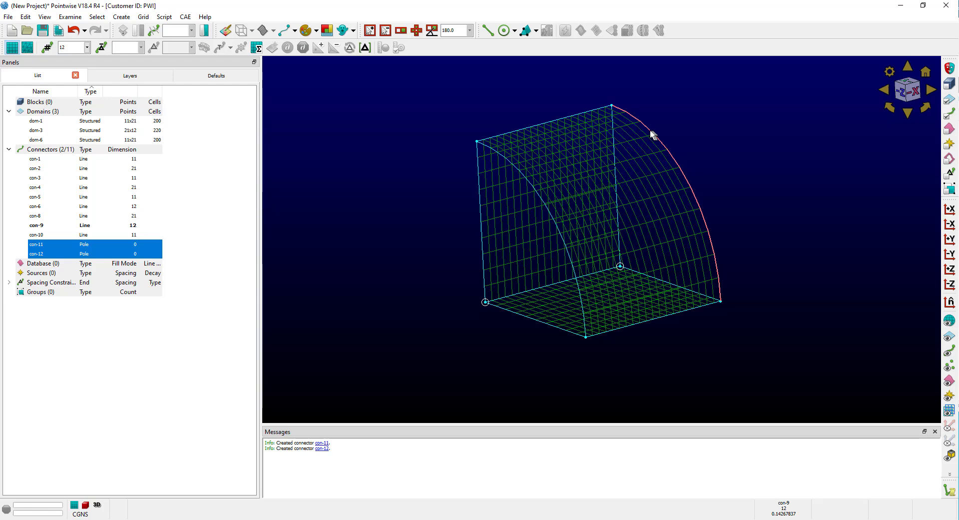
pyautogui.click(61, 47)
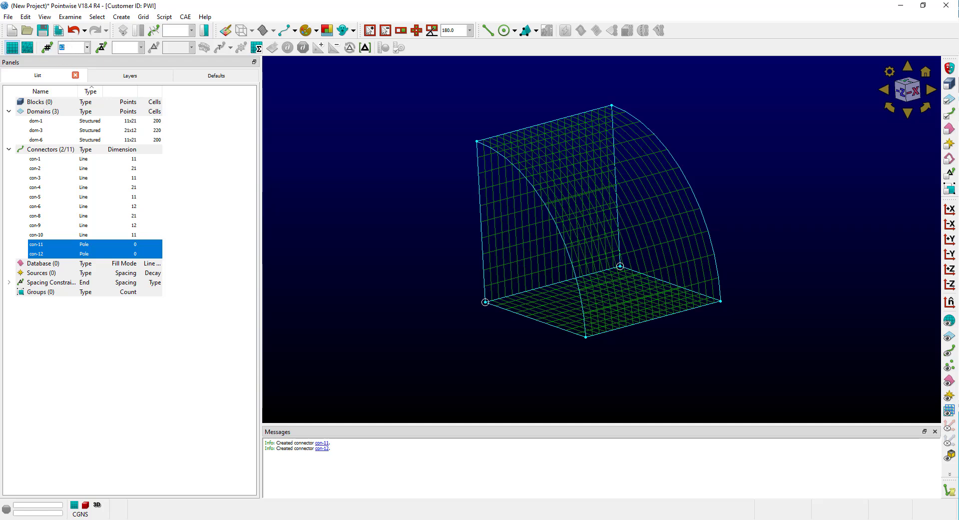
pyautogui.press('BackSpace')
pyautogui.write('1')
pyautogui.press('Return')
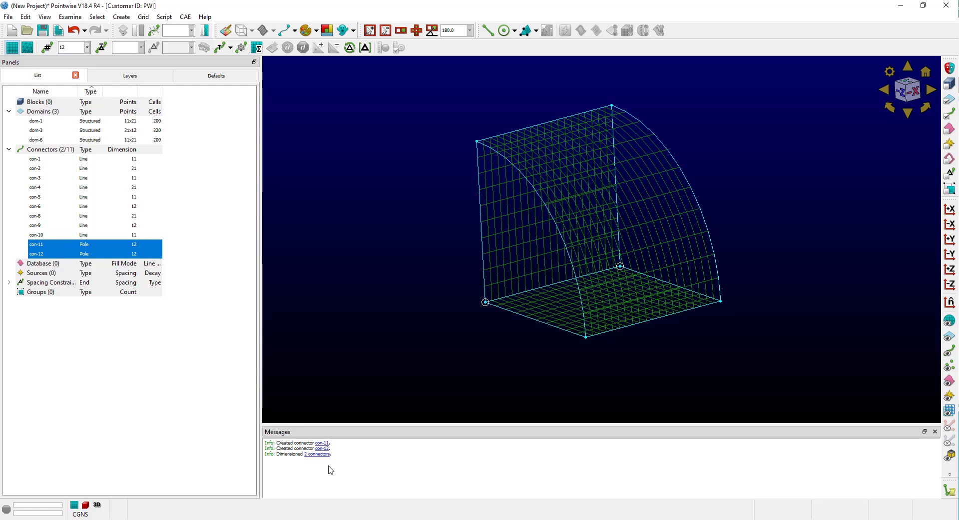
pyautogui.click(373, 371)
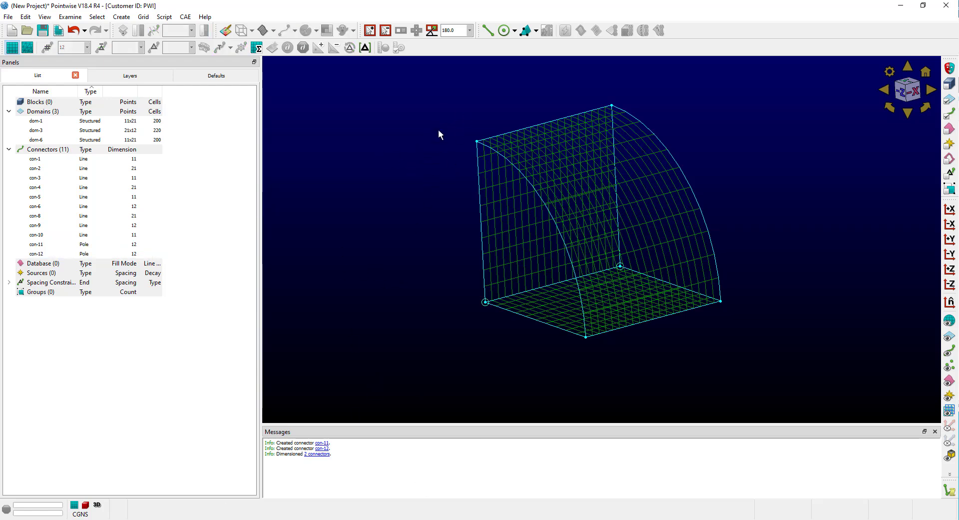
# Assemble end-cap domains dom-7 (12x11) and dom-8 (11x12), then disable domain picking
pyautogui.moveTo(454, 118); pyautogui.dragTo(596, 410)
pyautogui.click(581, 30)
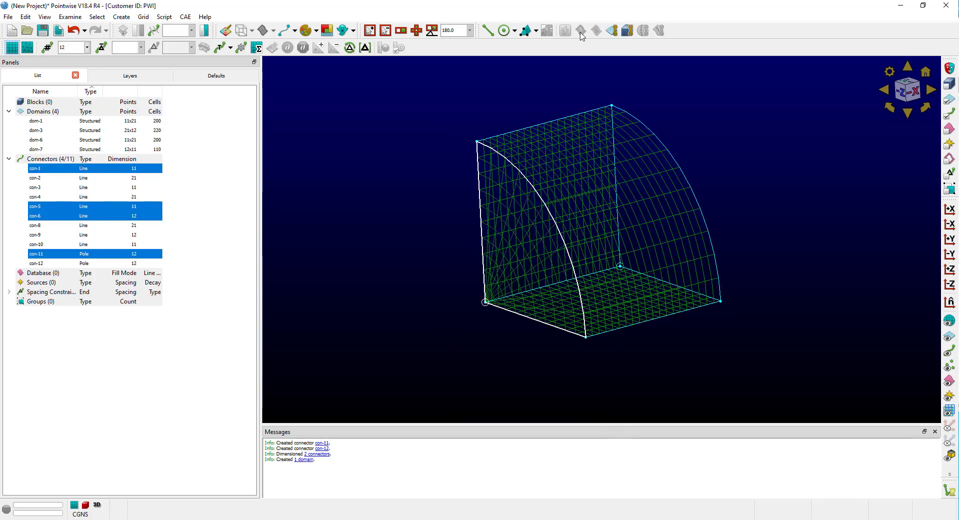
pyautogui.moveTo(600, 82); pyautogui.dragTo(750, 320)
pyautogui.click(612, 31)
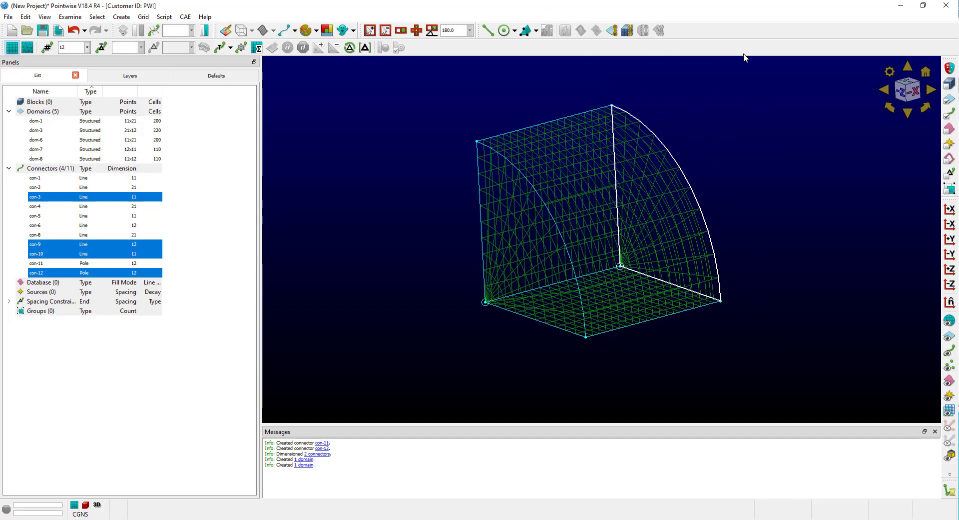
pyautogui.click(953, 104)
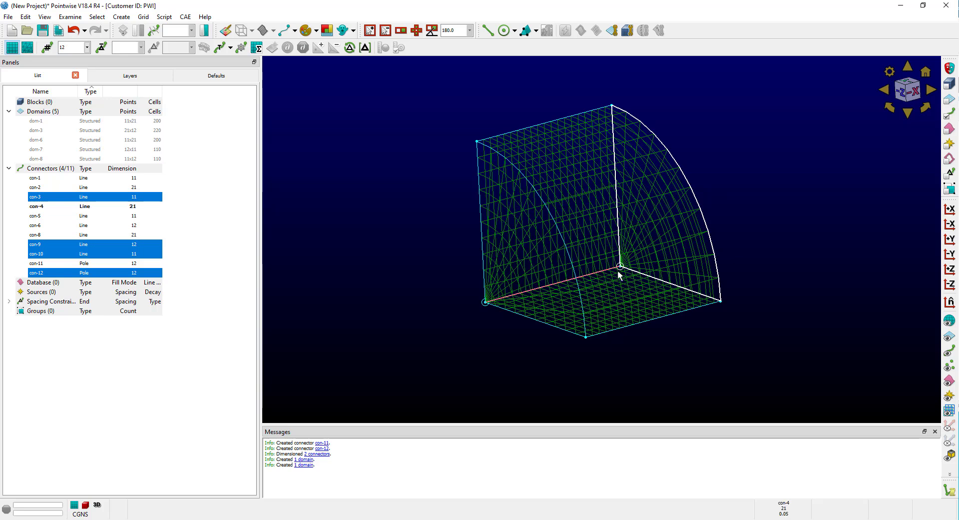
# Assemble pole domain dom-9 (21x12) edge by edge with Assemble Special, ending with con-3
pyautogui.click(121, 16)
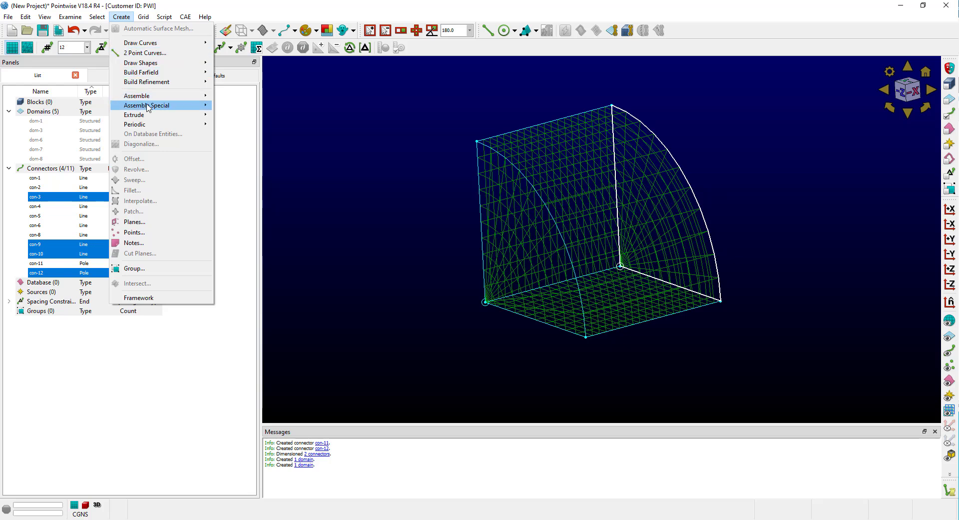
pyautogui.moveTo(147, 105)
pyautogui.click(241, 117)
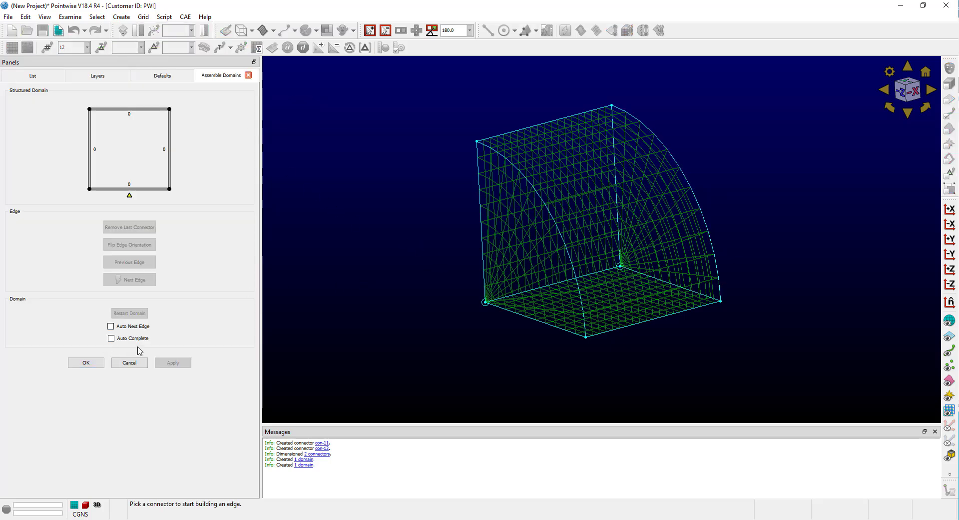
pyautogui.click(485, 301)
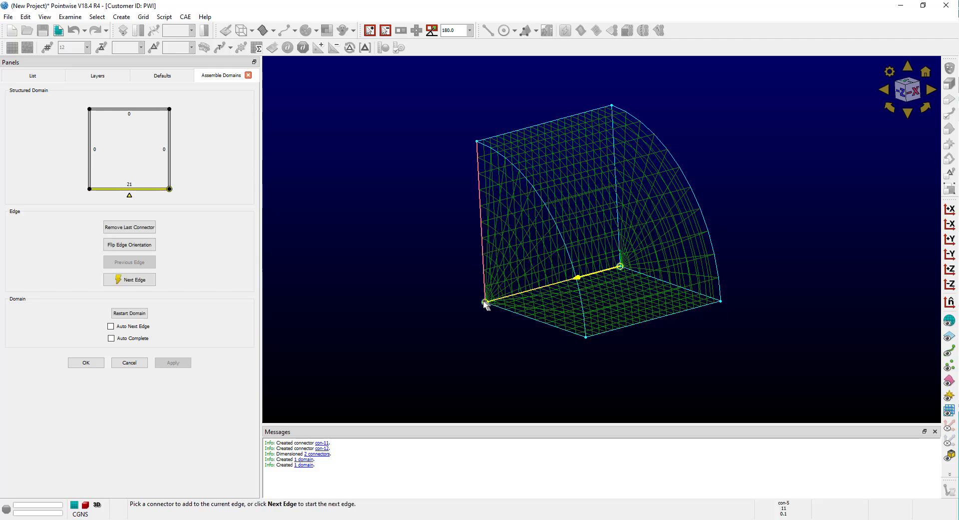
pyautogui.click(131, 282)
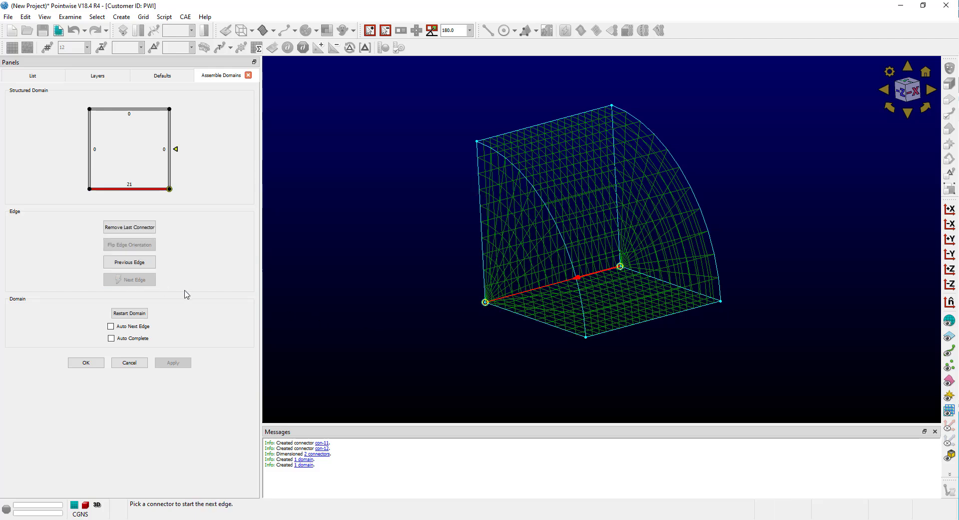
pyautogui.click(484, 299)
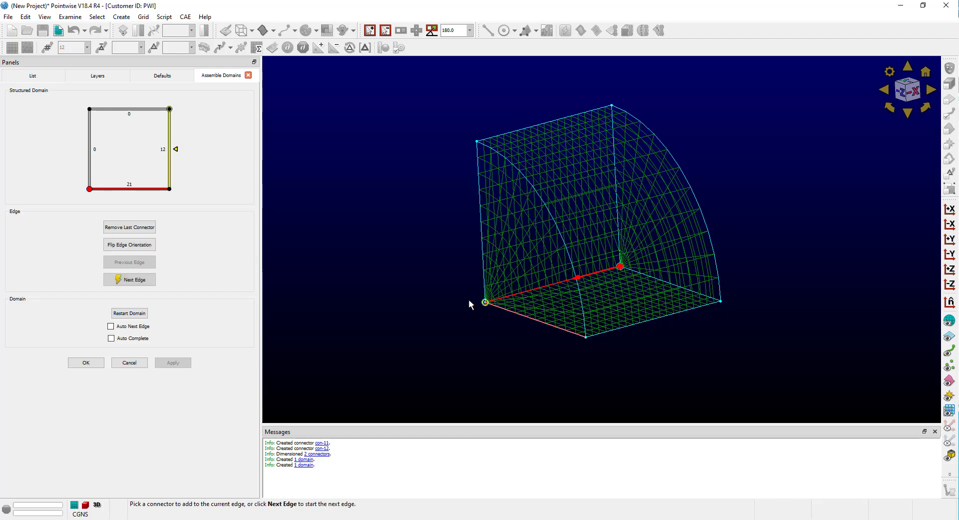
pyautogui.click(134, 280)
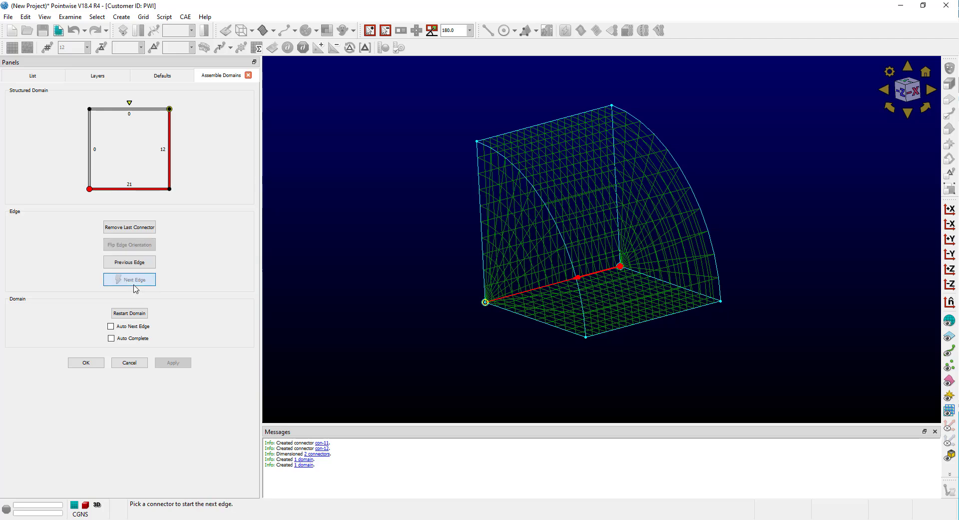
pyautogui.click(510, 296)
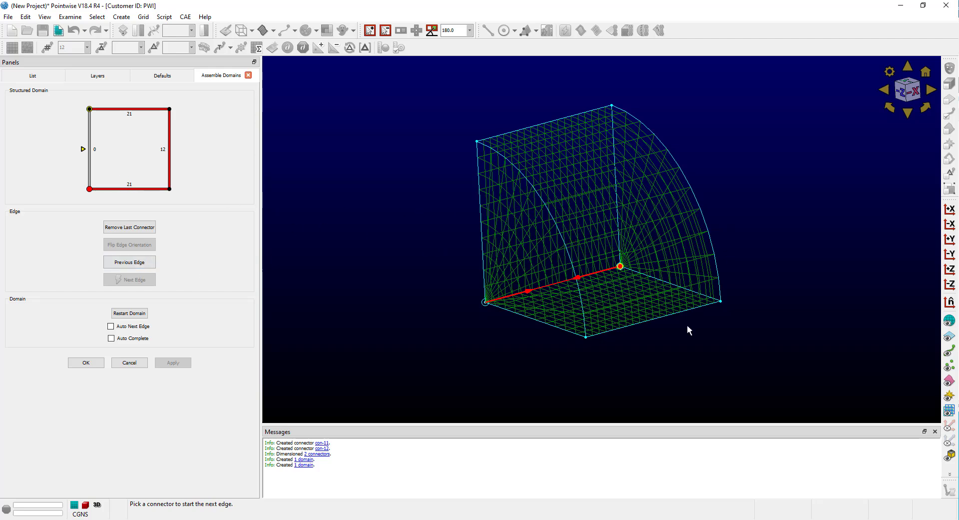
pyautogui.click(621, 269)
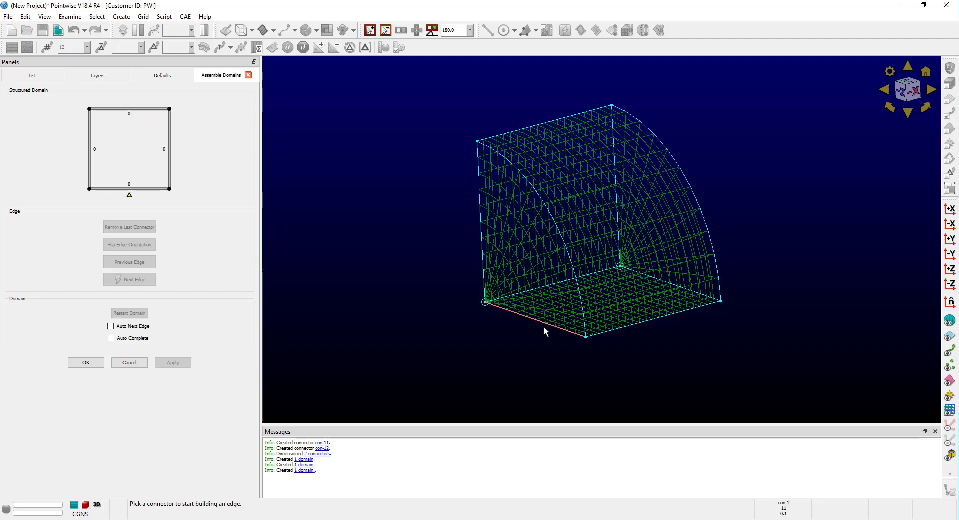
pyautogui.click(95, 364)
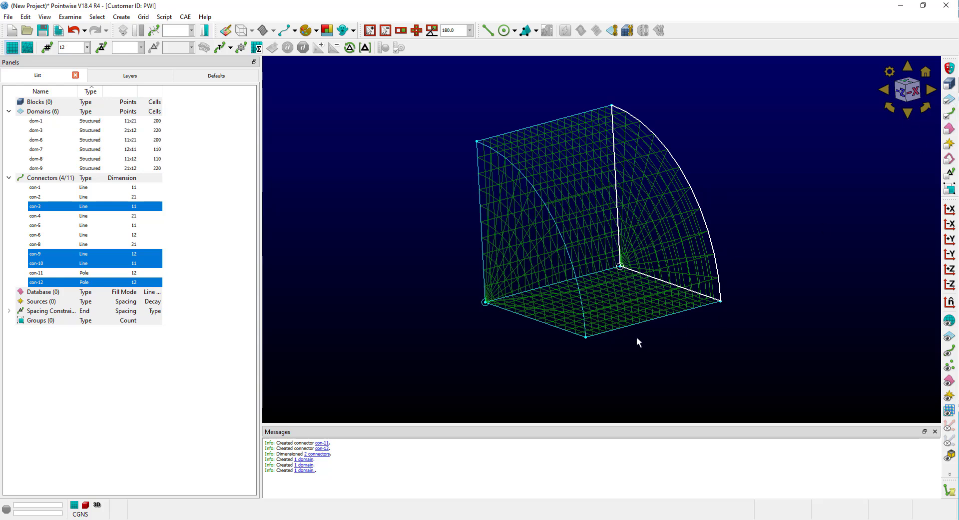
# Assemble dom-1, dom-3, dom-6, dom-7, dom-8 and dom-9 into one structured block
pyautogui.click(306, 470)
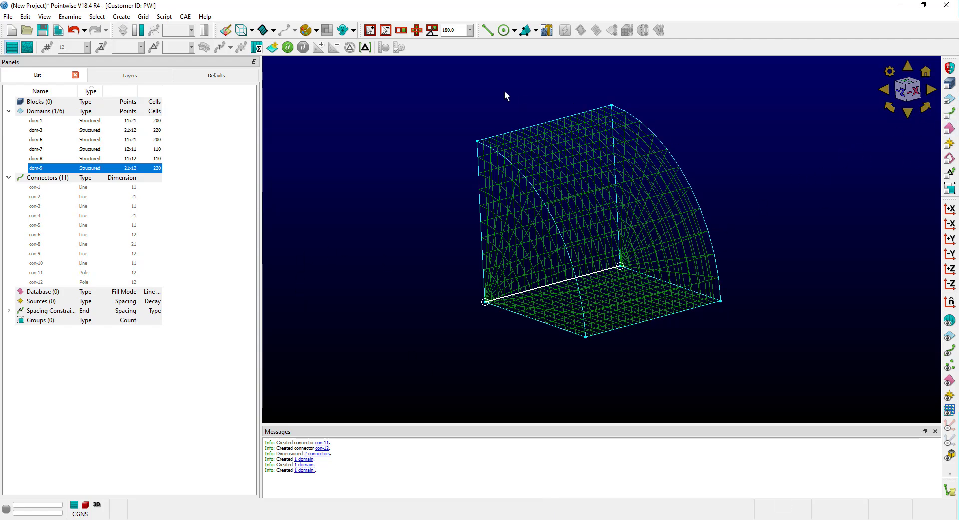
pyautogui.moveTo(388, 88); pyautogui.dragTo(762, 431)
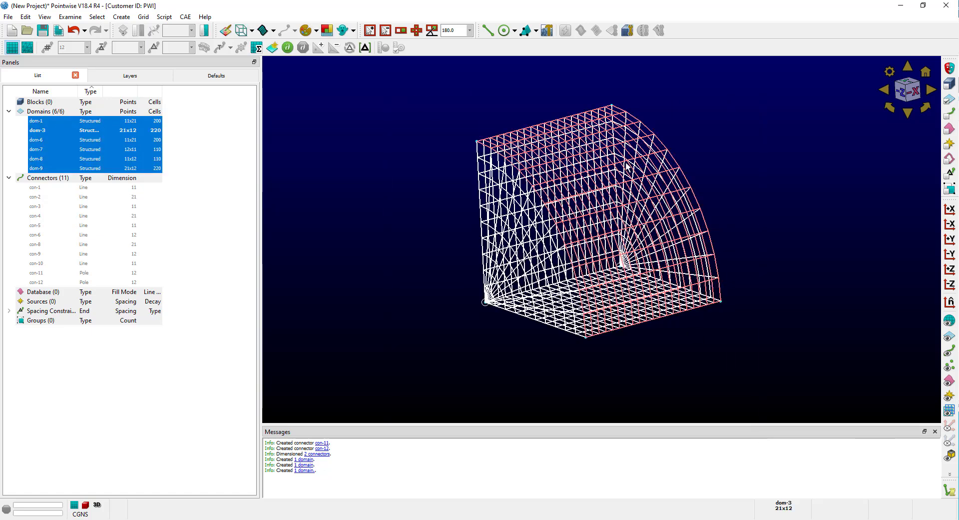
pyautogui.click(628, 31)
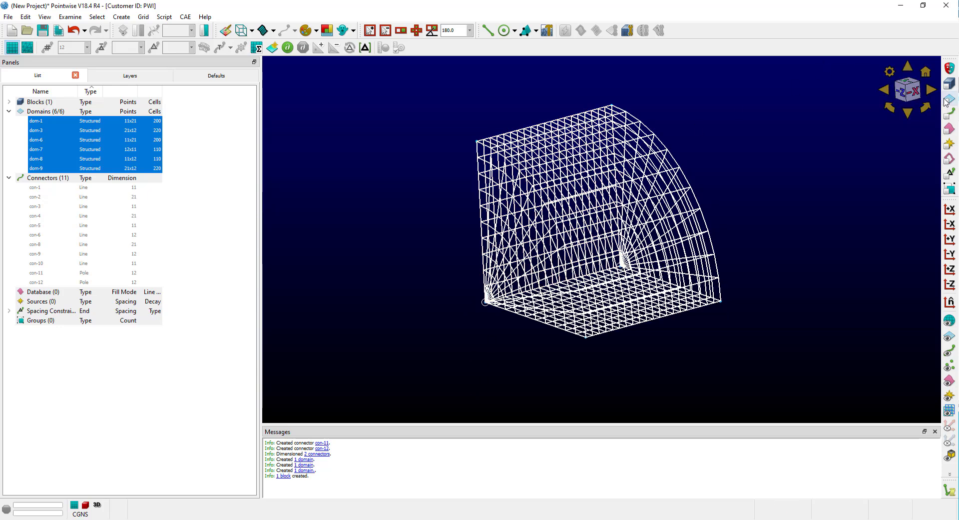
pyautogui.click(516, 226)
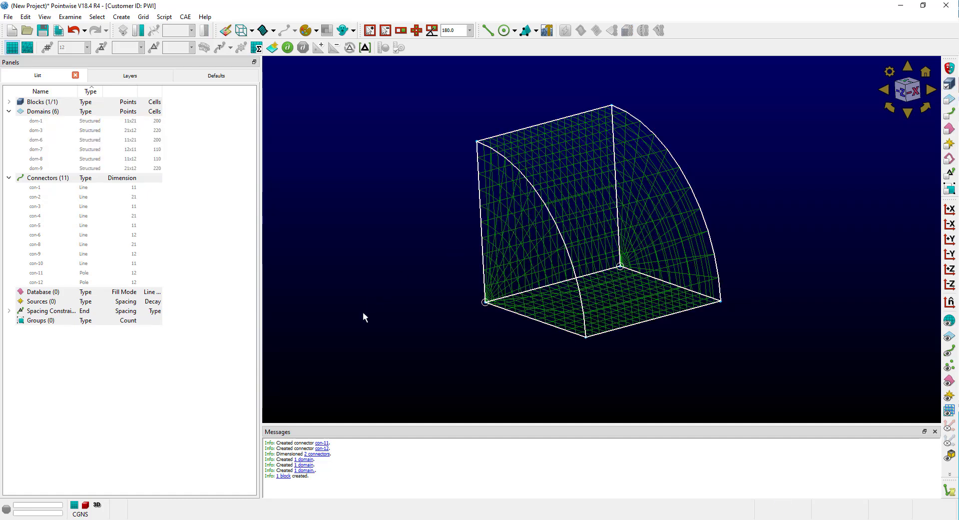